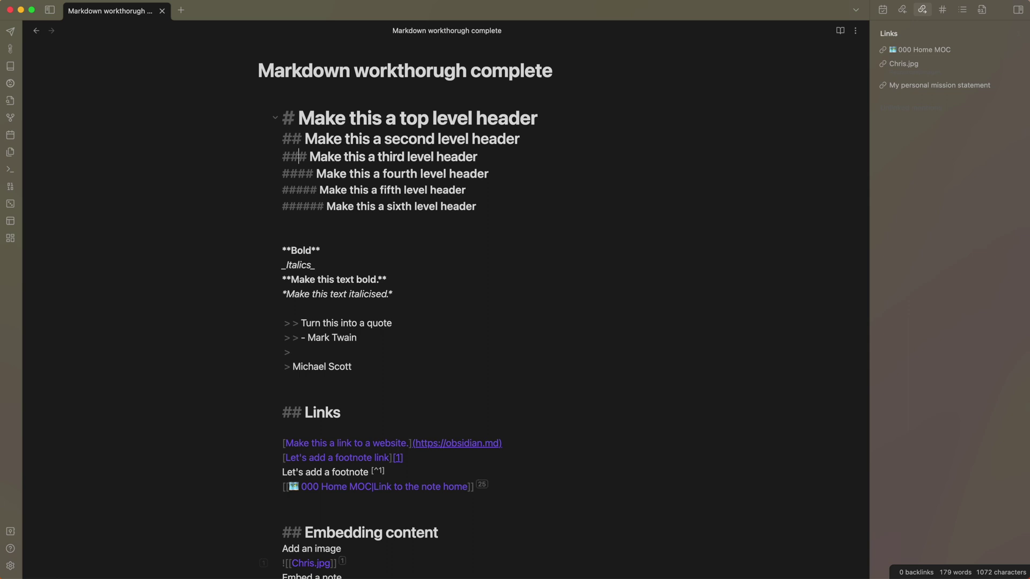
Add a '## sec' level-two heading below the sixth-level header.
{"action": "left_click", "coordinate": [282, 221]}
{"action": "key", "text": "Return"}
{"action": "type", "text": "## second level **bil"}
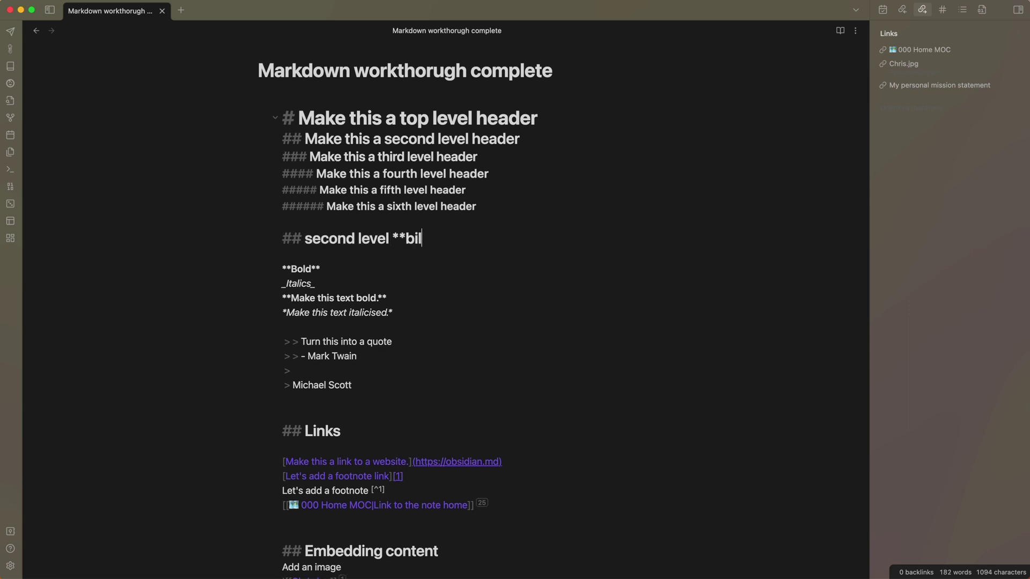
Delete the second-level practice line and the plain-text and bold practice line.
{"action": "key", "text": "shift+alt+Left"}
{"action": "key", "text": "shift+alt+Left"}
{"action": "key", "text": "shift+alt+Left"}
{"action": "key", "text": "BackSpace"}
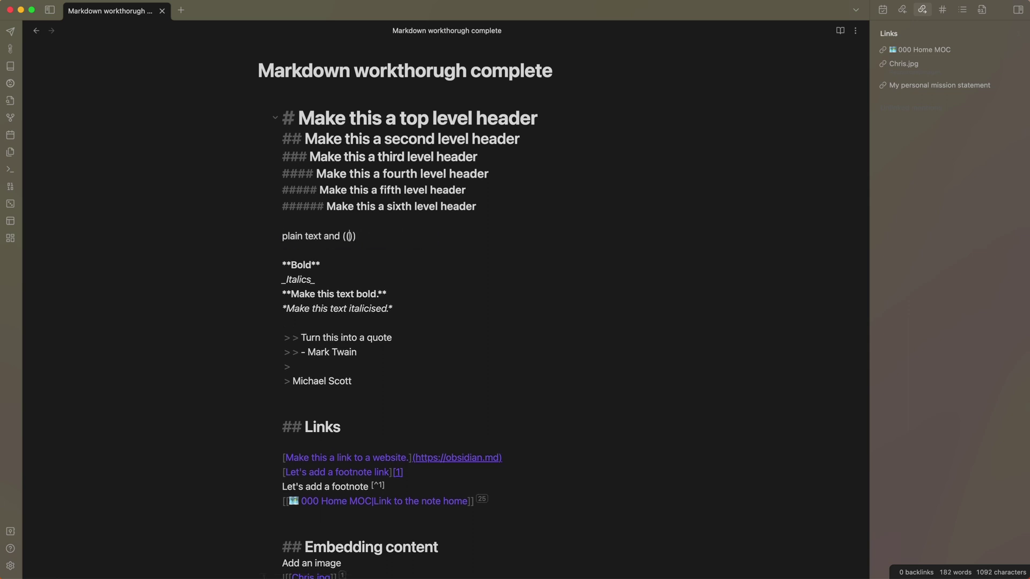
{"action": "key", "text": "super+BackSpace"}
{"action": "key", "text": "BackSpace"}
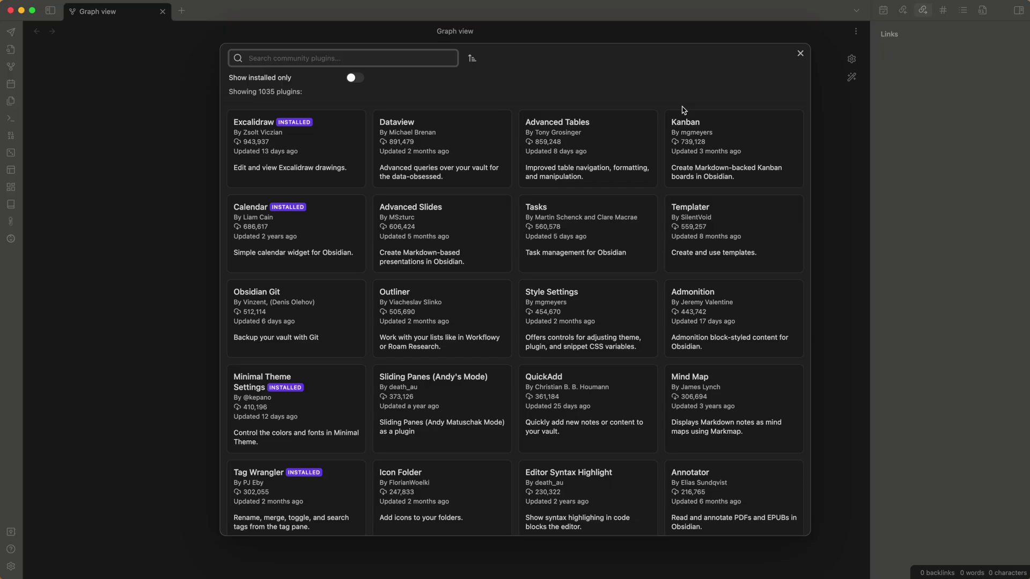
Scroll down the 1 John-01 note to view its 1 John 1 heading and opening verses.
{"action": "scroll", "coordinate": [685, 140], "scroll_direction": "down", "scroll_amount": 2}
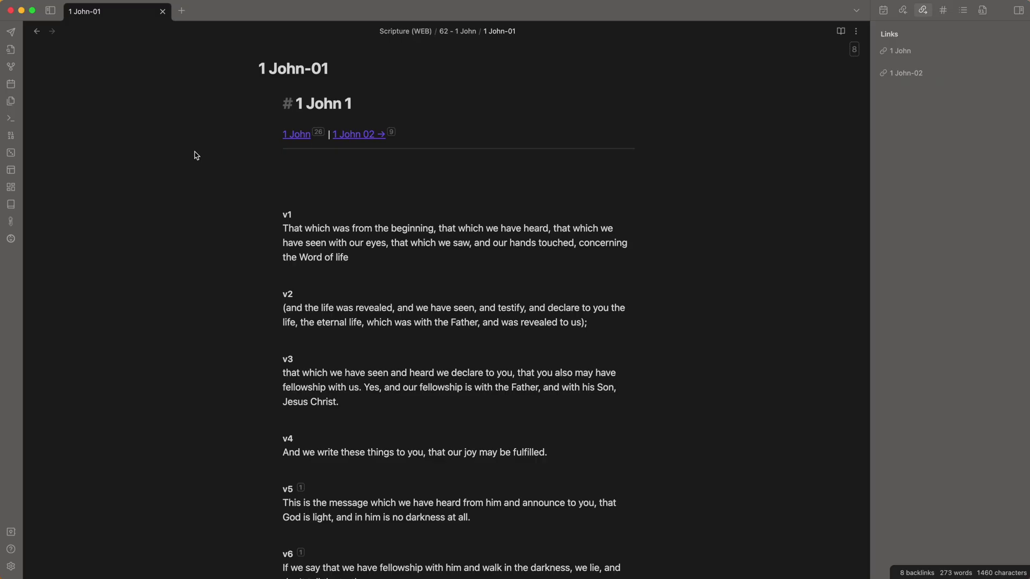
Open the 1 John note at its Key verse section from verse 5's reference.
{"action": "scroll", "coordinate": [194, 163], "scroll_direction": "down", "scroll_amount": 5}
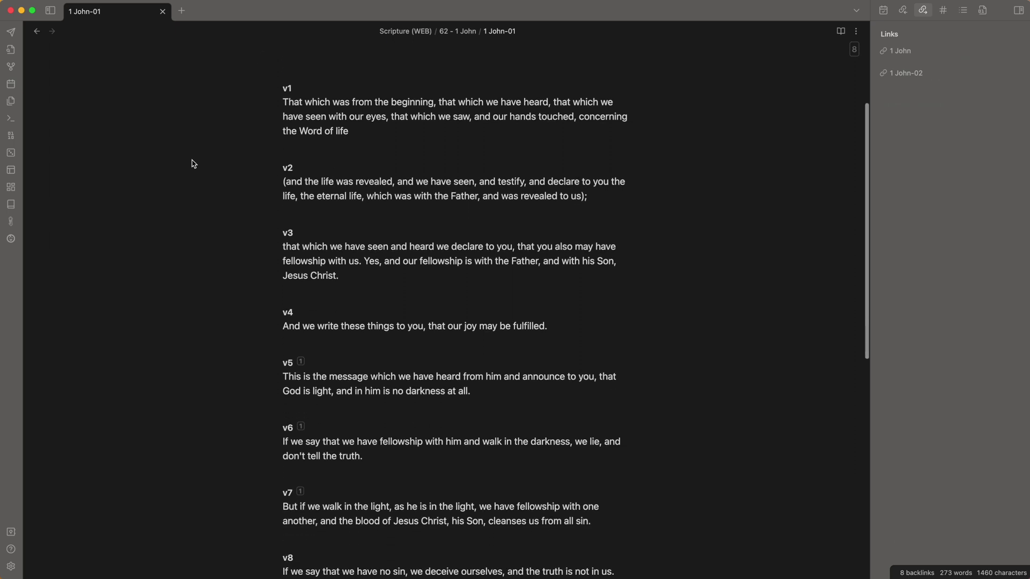
{"action": "mouse_move", "coordinate": [301, 311]}
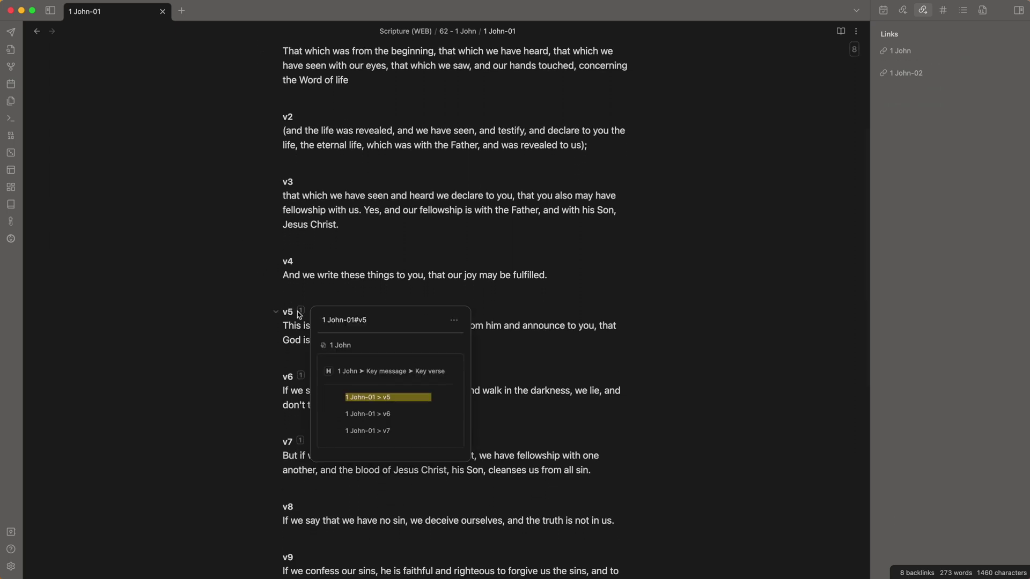
{"action": "left_click", "coordinate": [349, 374]}
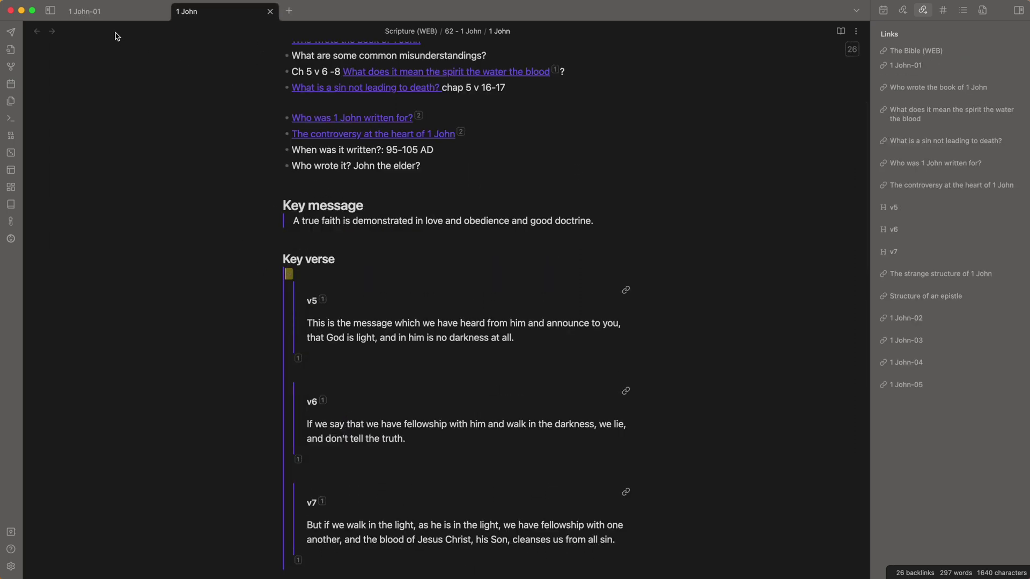
Place the 1 John note in a right split beside 1 John-01 and scroll through it.
{"action": "left_click_drag", "start_coordinate": [194, 12], "coordinate": [624, 214]}
{"action": "scroll", "coordinate": [201, 127], "scroll_direction": "up", "scroll_amount": 5}
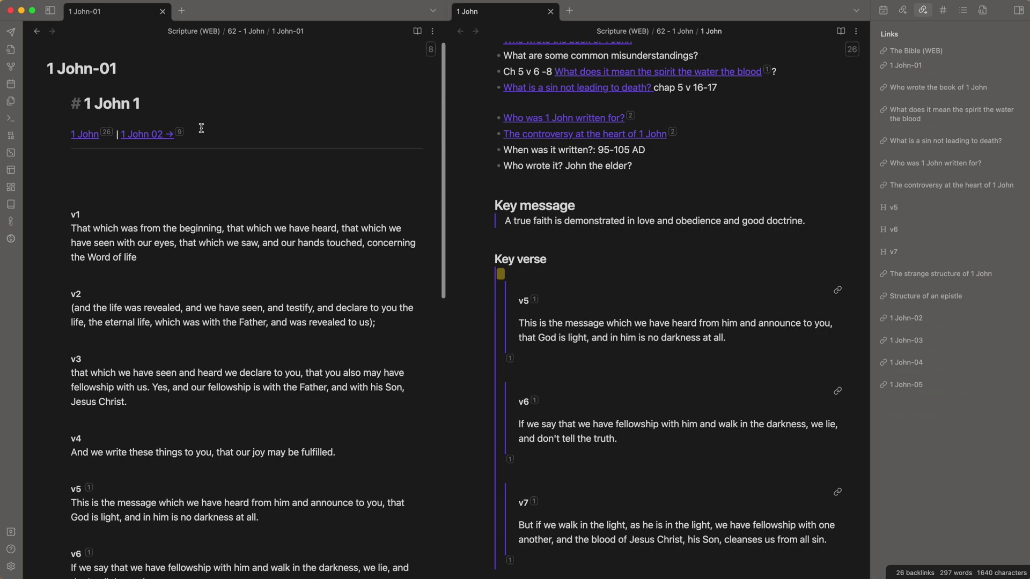
{"action": "scroll", "coordinate": [201, 128], "scroll_direction": "down", "scroll_amount": 4}
{"action": "scroll", "coordinate": [585, 289], "scroll_direction": "up", "scroll_amount": 5}
{"action": "scroll", "coordinate": [576, 287], "scroll_direction": "down", "scroll_amount": 4}
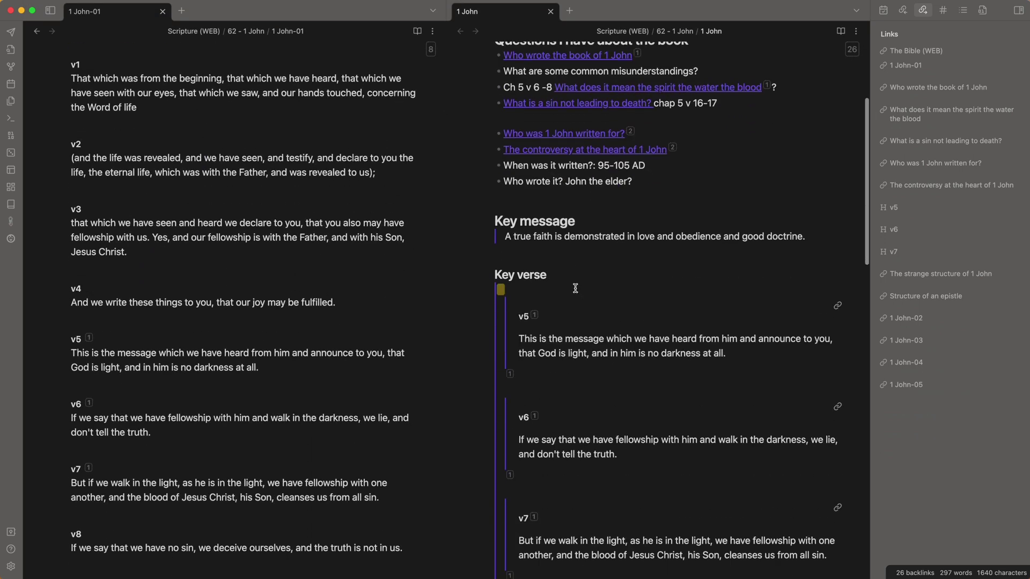
{"action": "scroll", "coordinate": [586, 243], "scroll_direction": "down", "scroll_amount": 4}
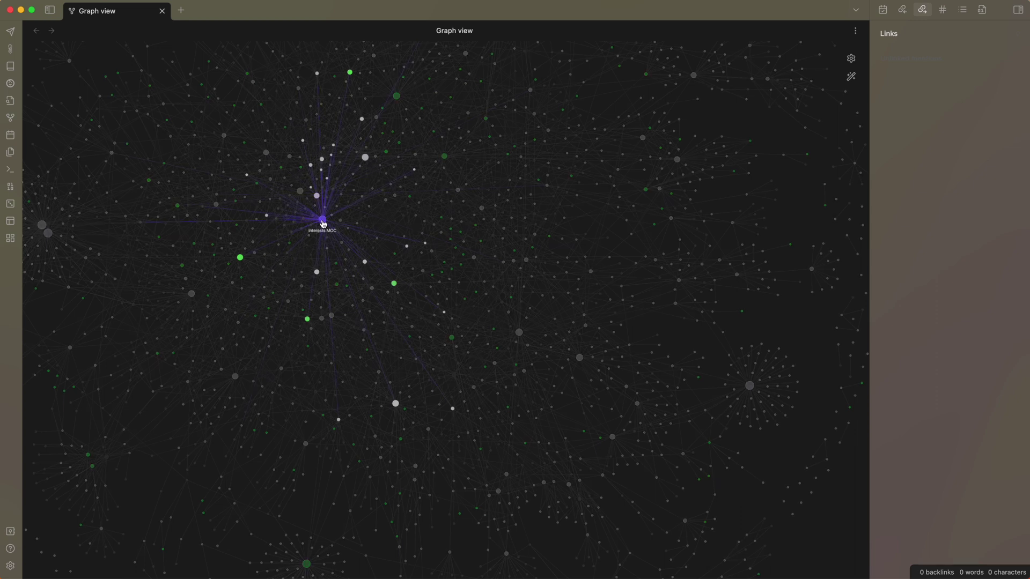
{"action": "left_click", "coordinate": [323, 221]}
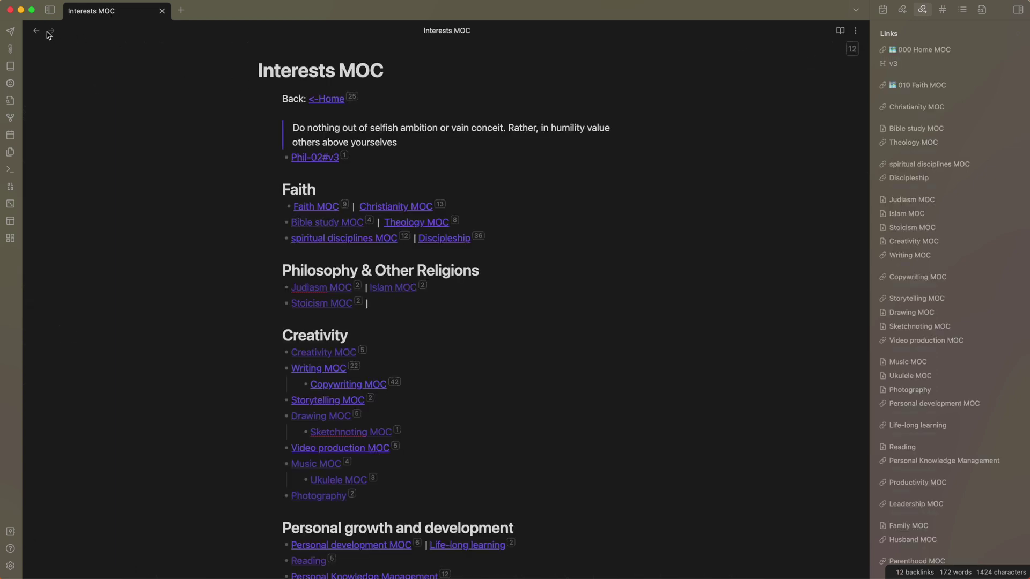
{"action": "key", "text": "super+alt+Left"}
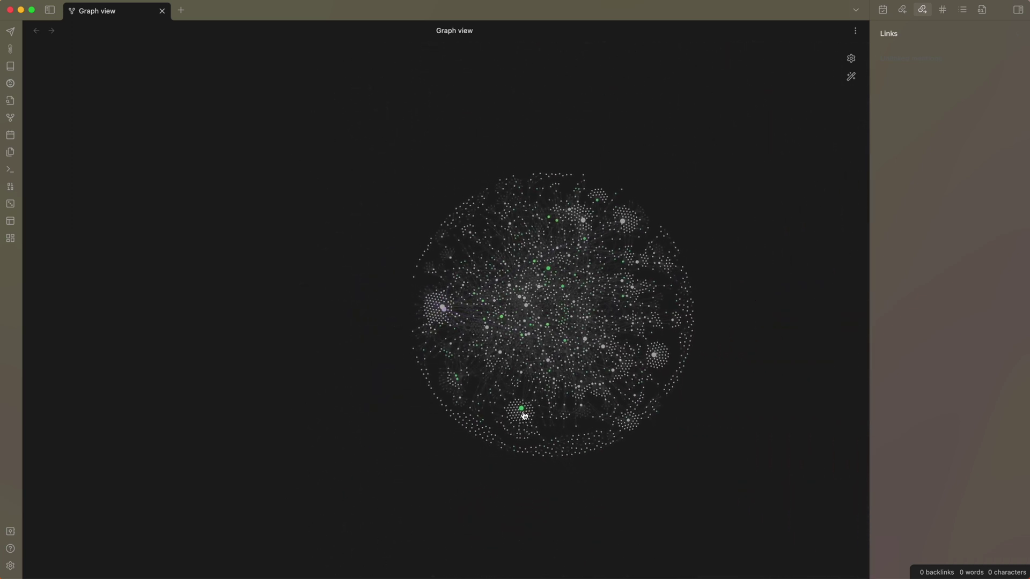
Zoom into the #daynotes and Atomic essay list graph clusters, then back out.
{"action": "scroll", "coordinate": [524, 414], "scroll_direction": "up", "scroll_amount": 10}
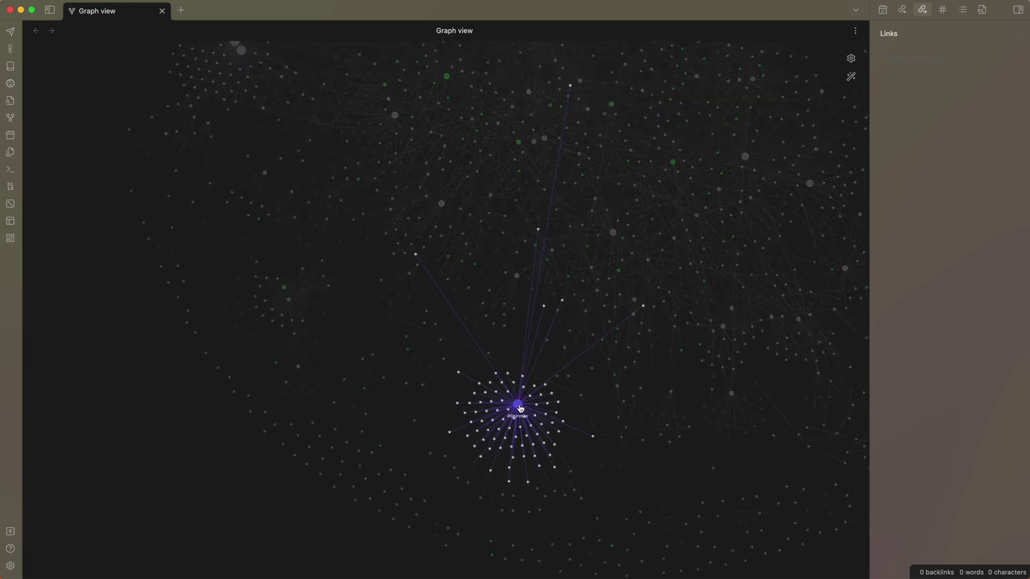
{"action": "scroll", "coordinate": [519, 409], "scroll_direction": "down", "scroll_amount": 10}
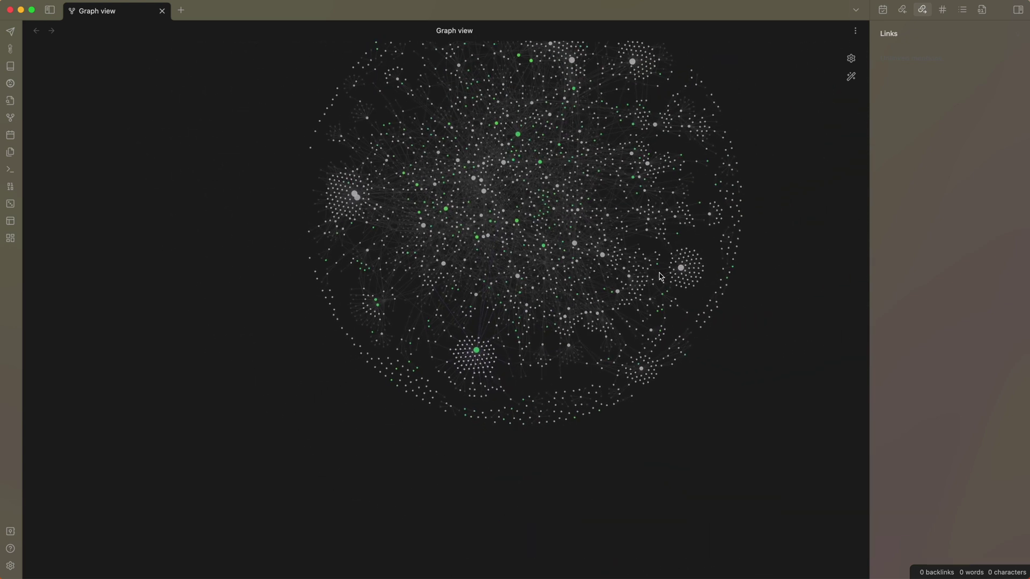
{"action": "scroll", "coordinate": [677, 274], "scroll_direction": "up", "scroll_amount": 5}
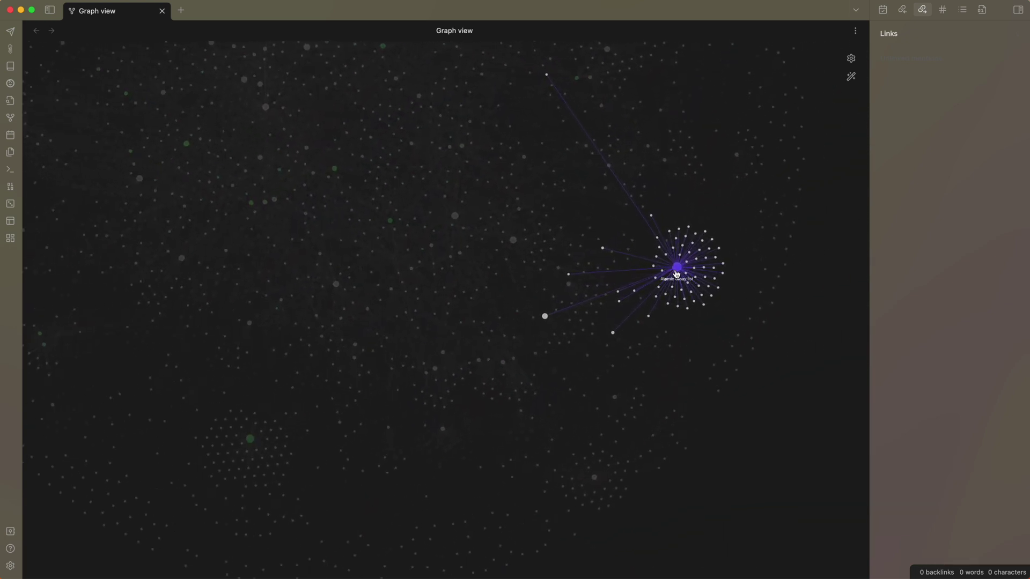
{"action": "scroll", "coordinate": [556, 225], "scroll_direction": "down", "scroll_amount": 10}
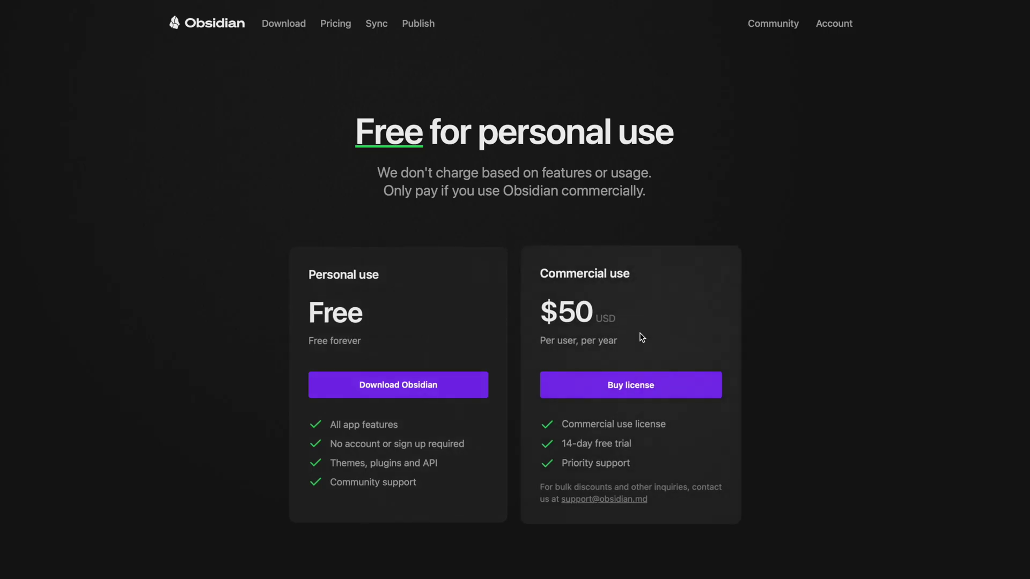
Scroll down the Obsidian pricing page to review the plans and Add-ons section.
{"action": "scroll", "coordinate": [642, 336], "scroll_direction": "down", "scroll_amount": 6}
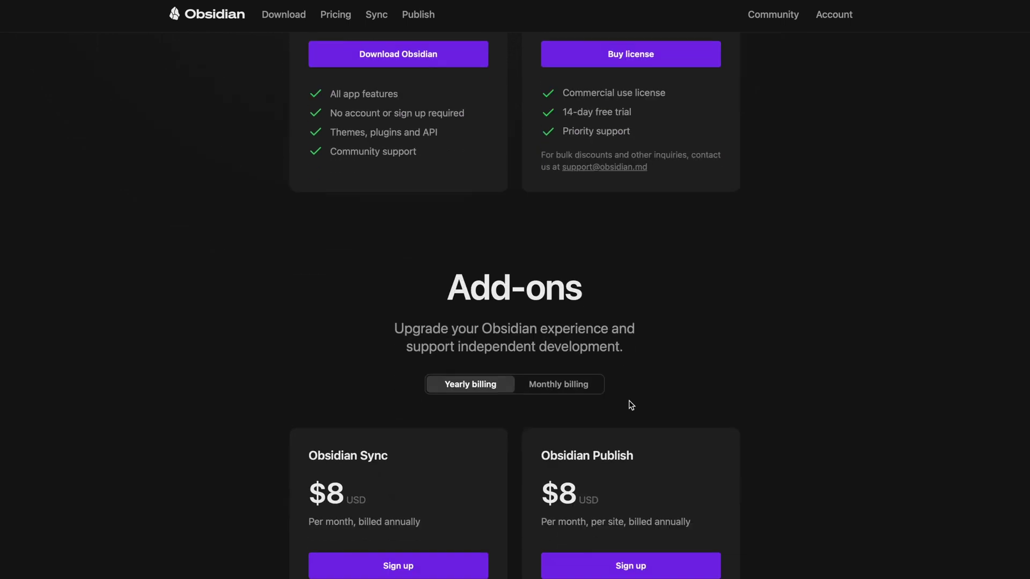
{"action": "scroll", "coordinate": [631, 405], "scroll_direction": "down", "scroll_amount": 2}
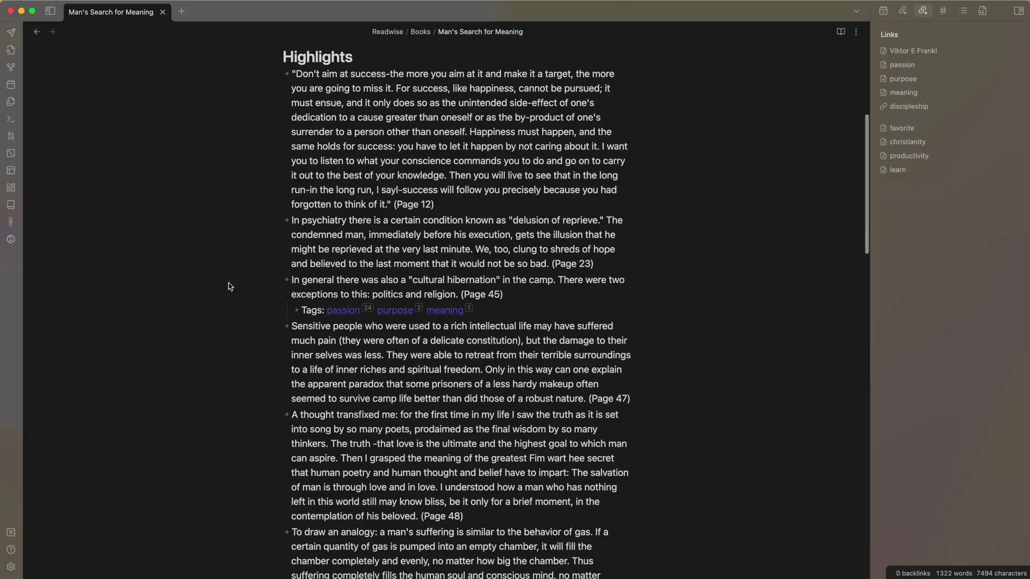
{"action": "scroll", "coordinate": [230, 287], "scroll_direction": "down", "scroll_amount": 20}
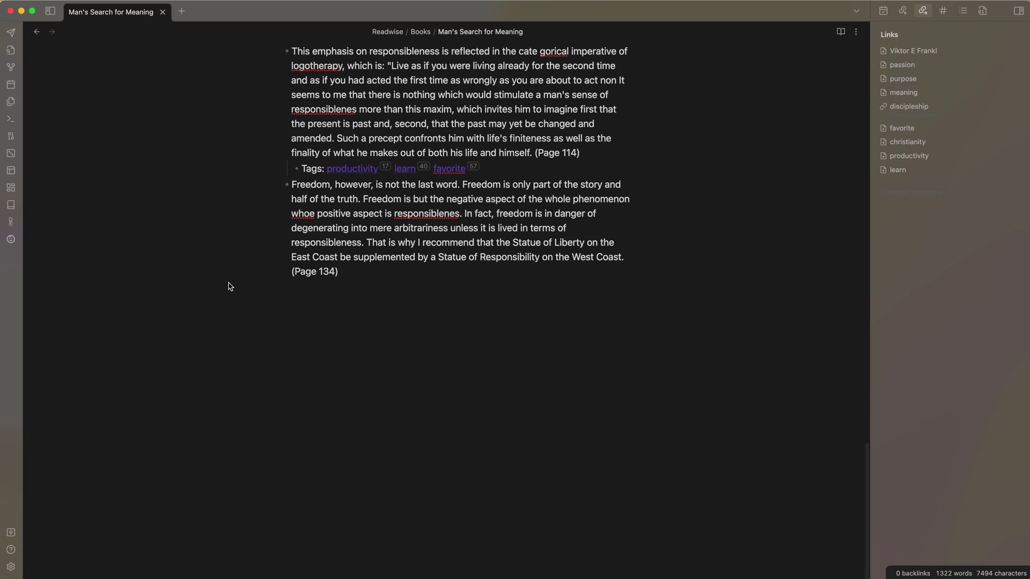
Scroll back up through the Man's Search for Meaning highlights.
{"action": "scroll", "coordinate": [230, 287], "scroll_direction": "up", "scroll_amount": 20}
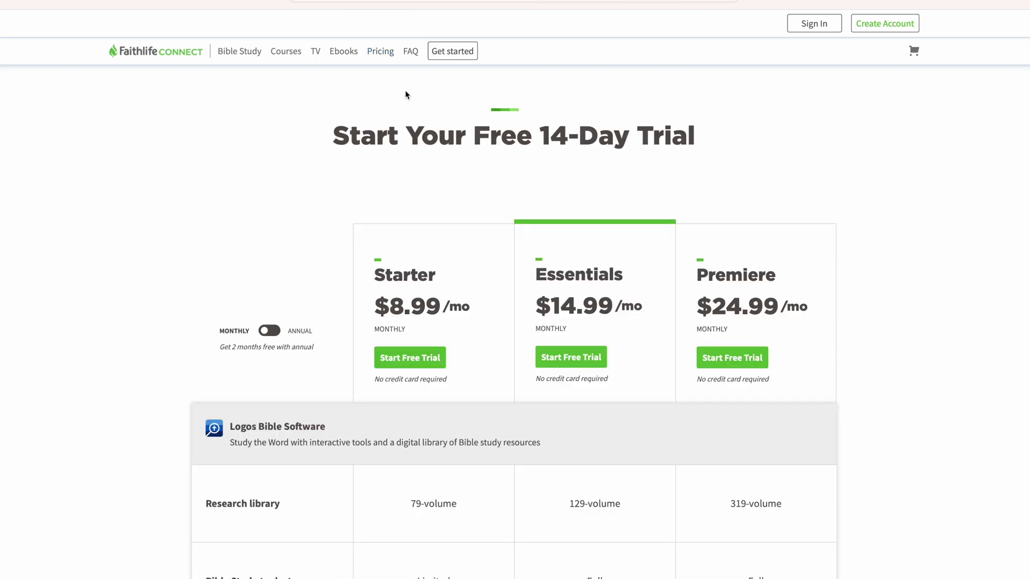
{"action": "scroll", "coordinate": [340, 295], "scroll_direction": "down", "scroll_amount": 3}
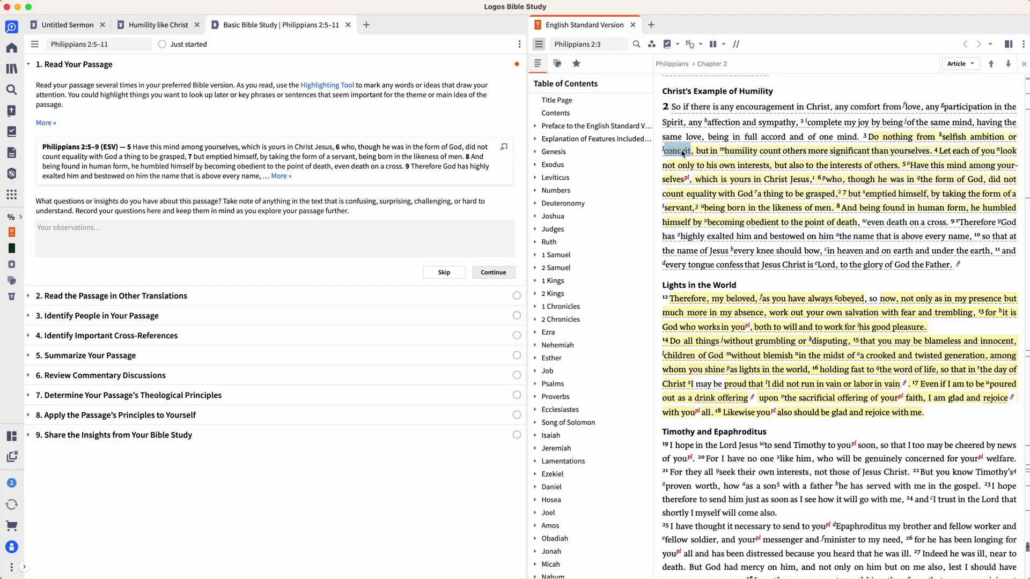
{"action": "double_click", "coordinate": [682, 152]}
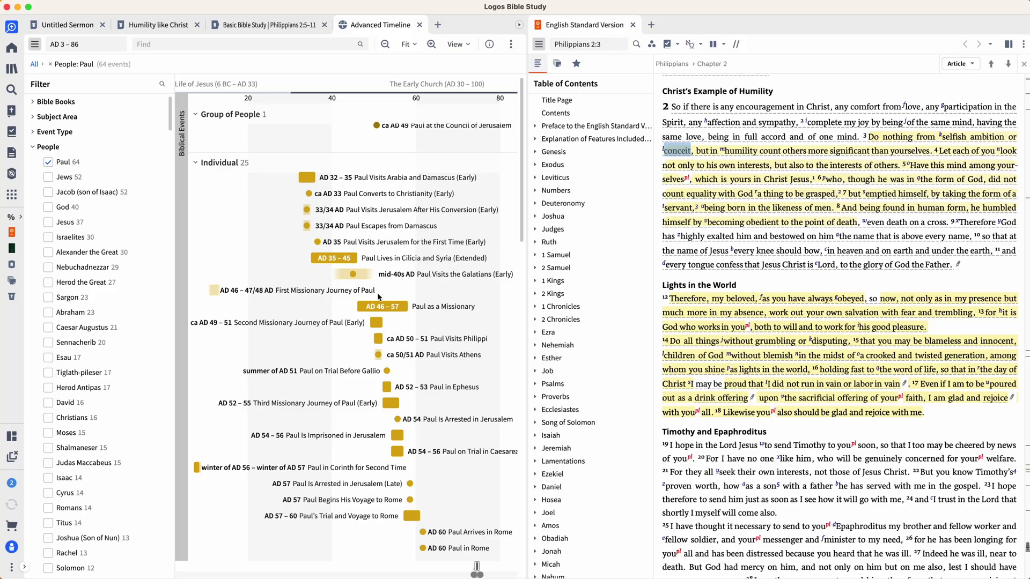
{"action": "scroll", "coordinate": [377, 295], "scroll_direction": "down", "scroll_amount": 3}
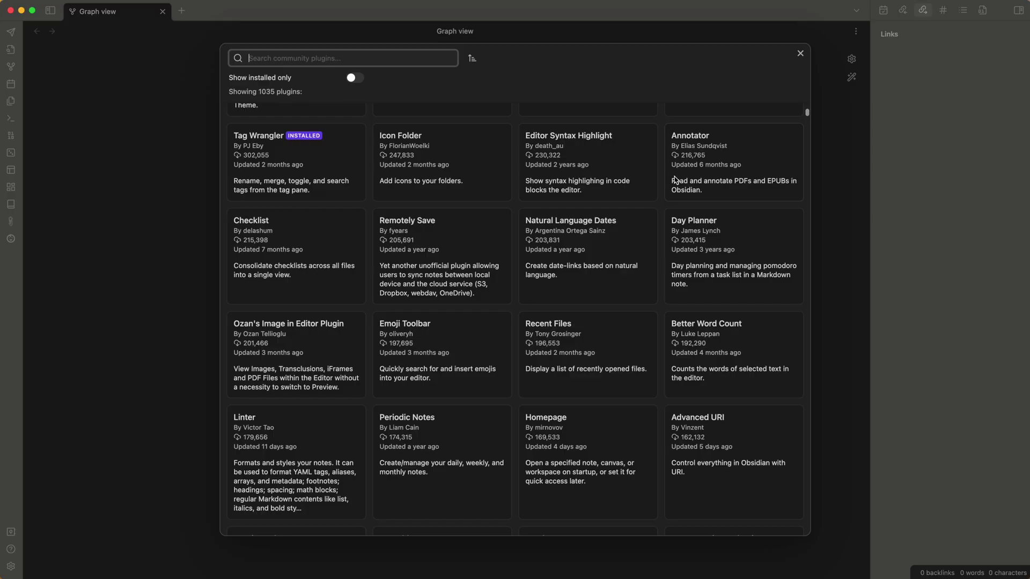
{"action": "scroll", "coordinate": [680, 188], "scroll_direction": "down", "scroll_amount": 5}
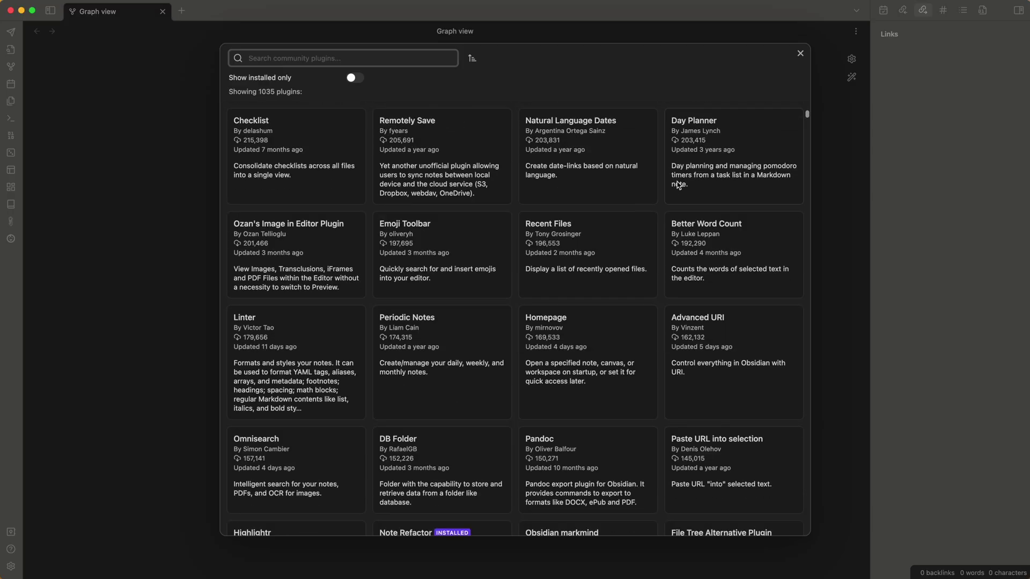
{"action": "scroll", "coordinate": [680, 187], "scroll_direction": "down", "scroll_amount": 5}
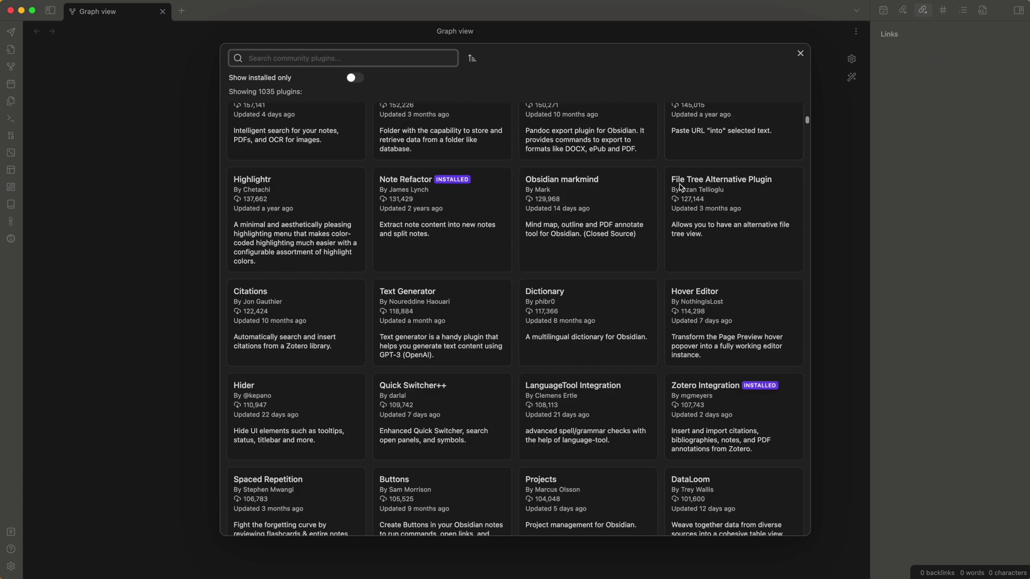
{"action": "scroll", "coordinate": [680, 187], "scroll_direction": "down", "scroll_amount": 7}
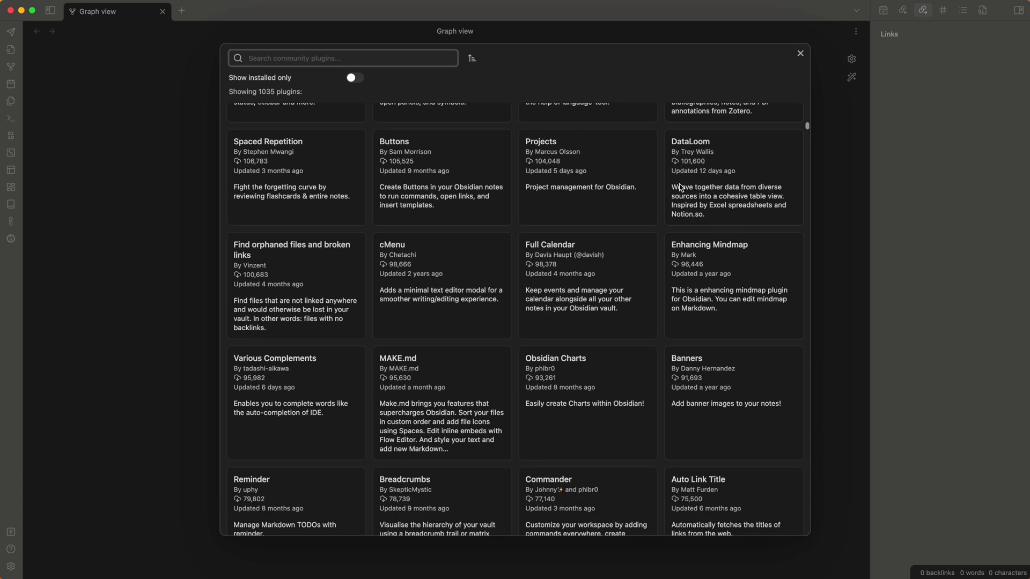
{"action": "scroll", "coordinate": [680, 188], "scroll_direction": "down", "scroll_amount": 8}
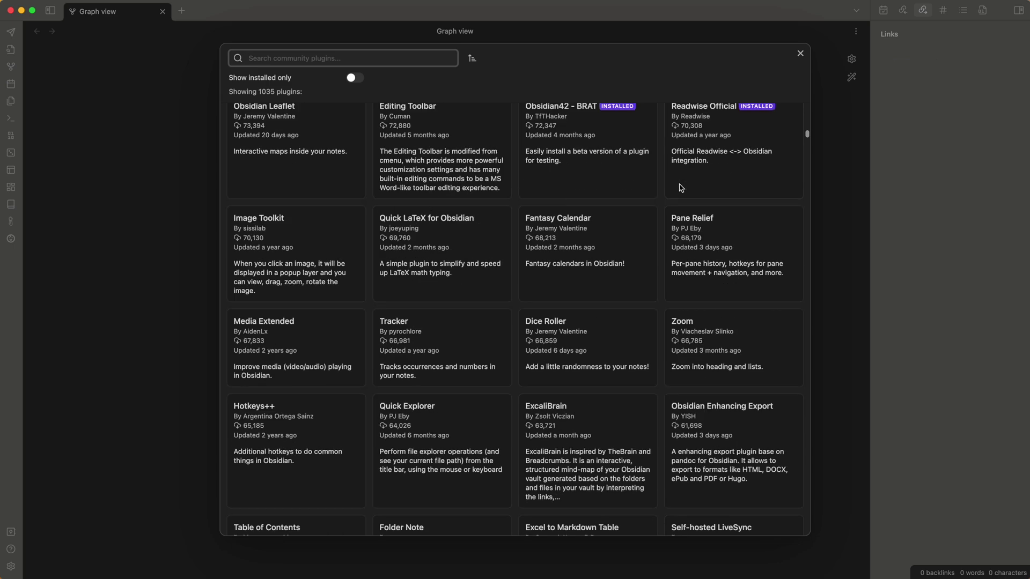
{"action": "scroll", "coordinate": [684, 181], "scroll_direction": "down", "scroll_amount": 10}
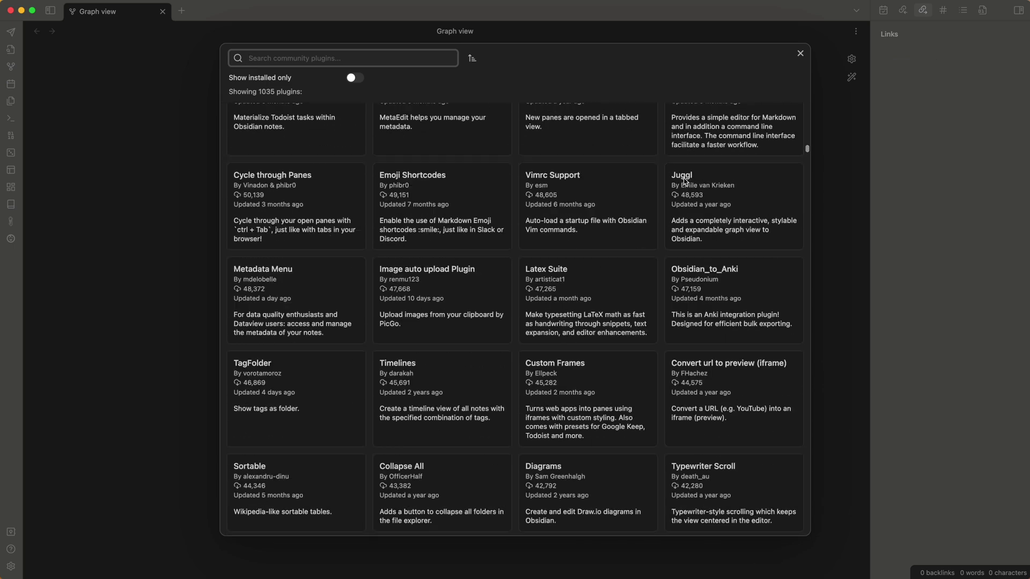
{"action": "scroll", "coordinate": [684, 182], "scroll_direction": "down", "scroll_amount": 10}
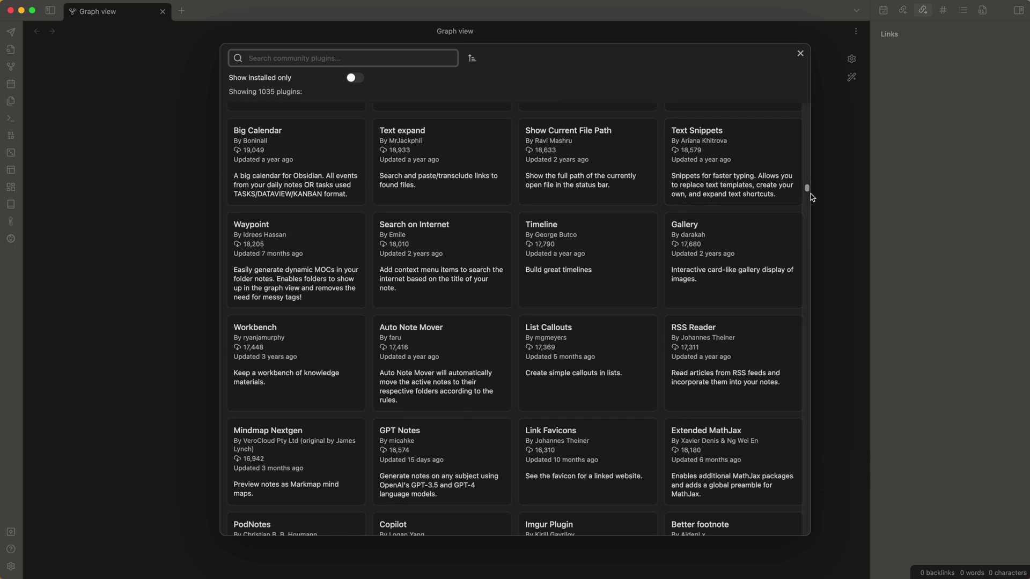
{"action": "left_click_drag", "start_coordinate": [805, 186], "coordinate": [805, 531]}
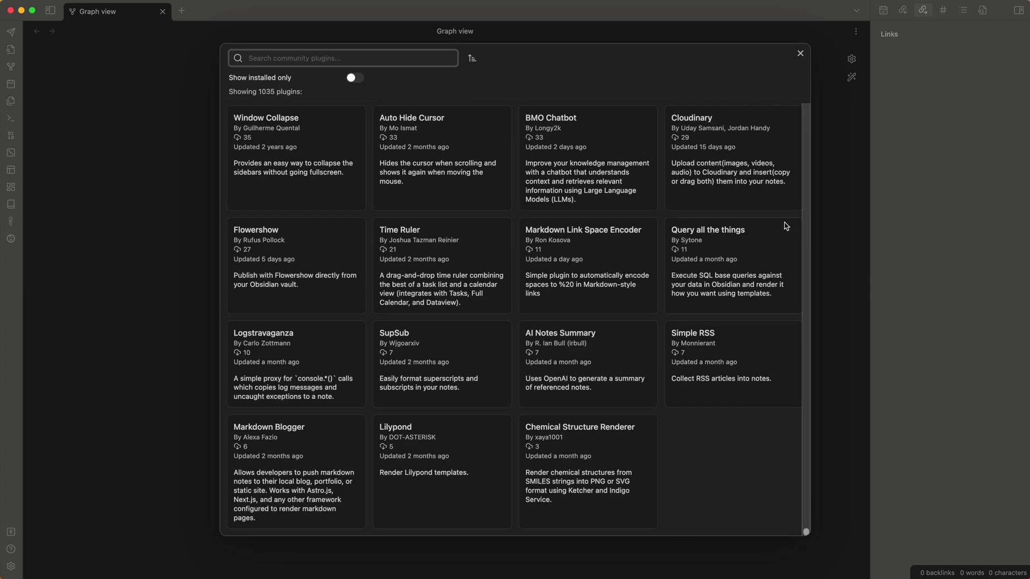